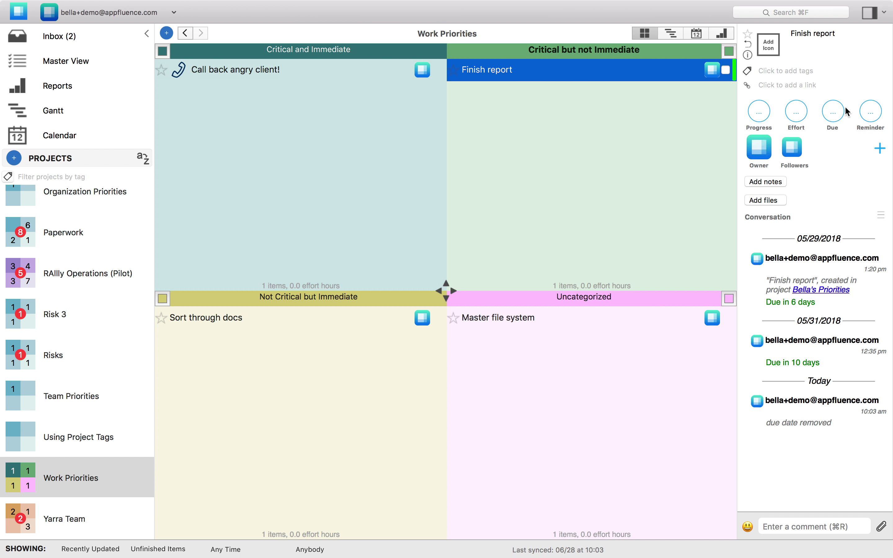
- Give the "Finish report" item a due date of 6/30/2018 at 1:00 PM
left_click(833, 113)
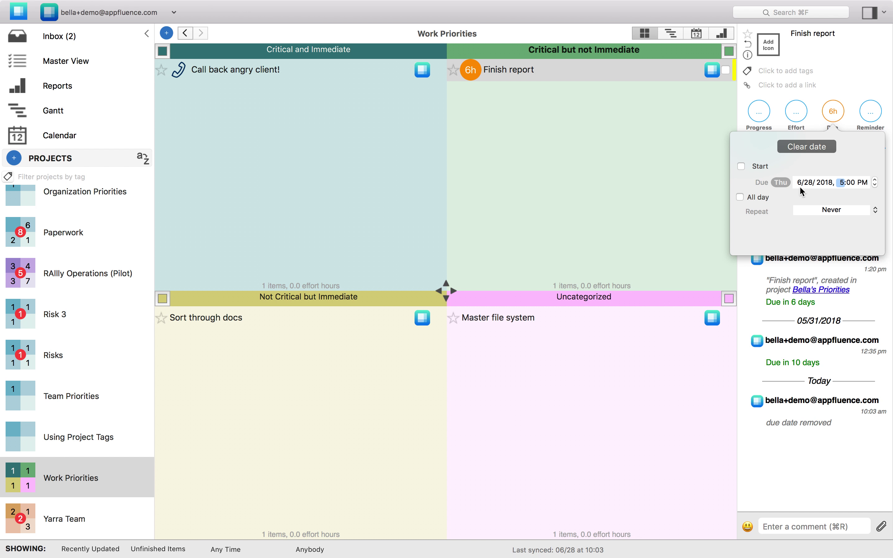
left_click(781, 180)
left_click(659, 211)
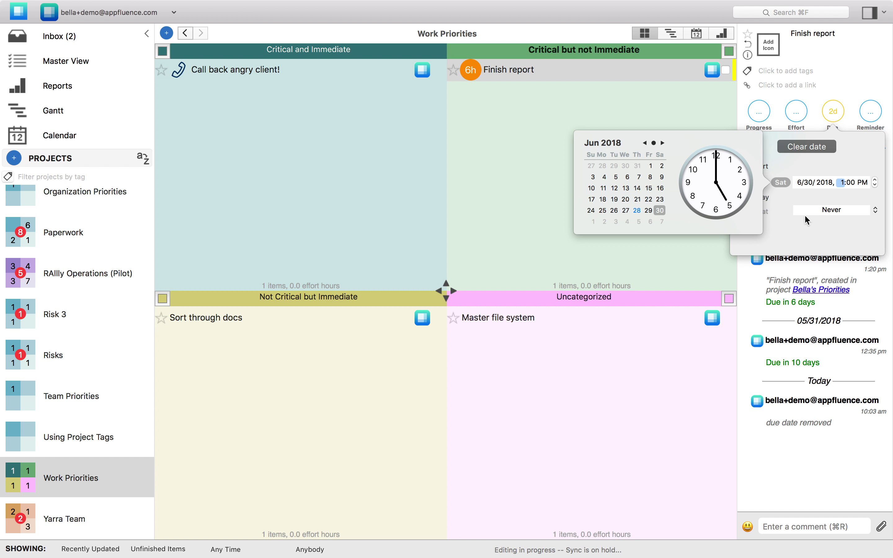
left_click(687, 255)
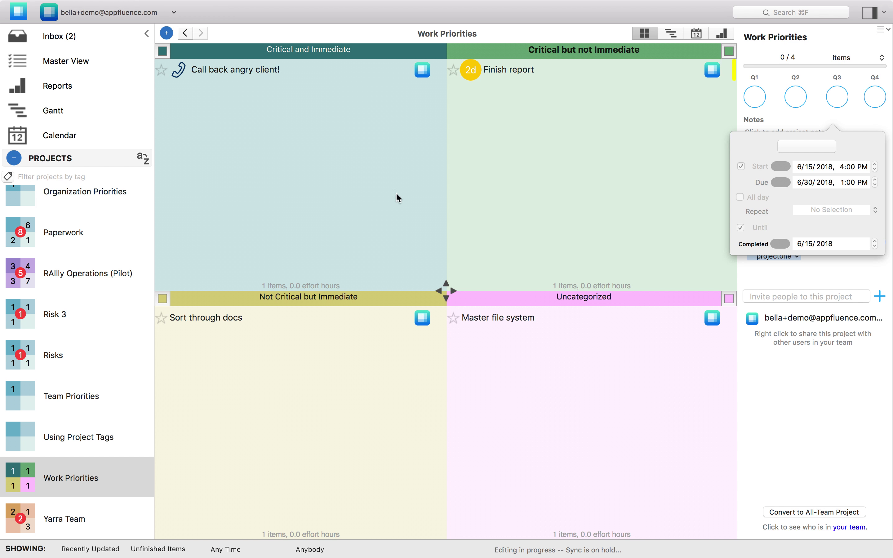
- Set a due time on the "Call back angry client!" item with the comment "due in 20 min"
left_click(264, 69)
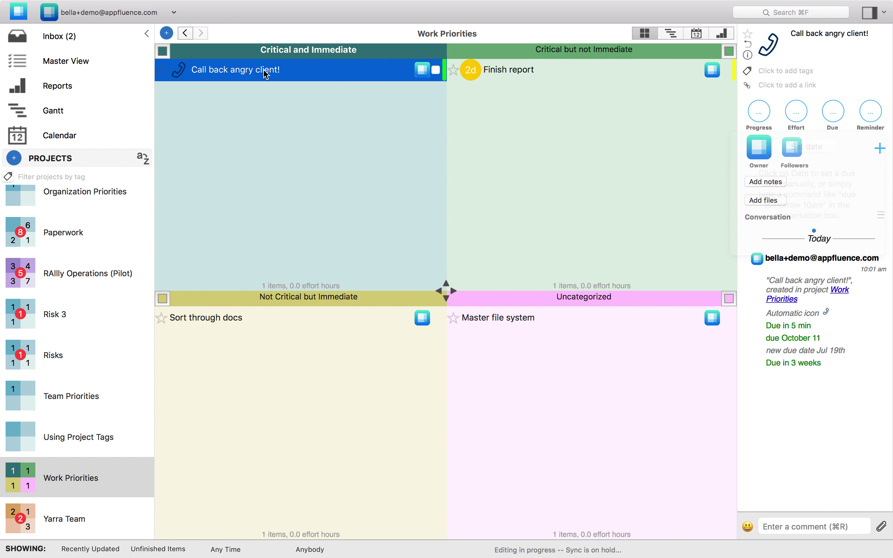
left_click(803, 528)
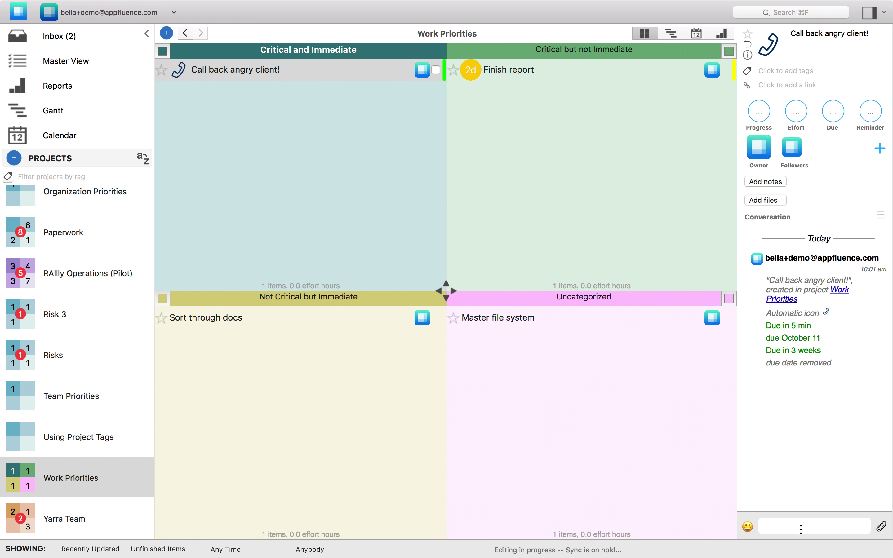
type("due in 20 min")
key("Return")
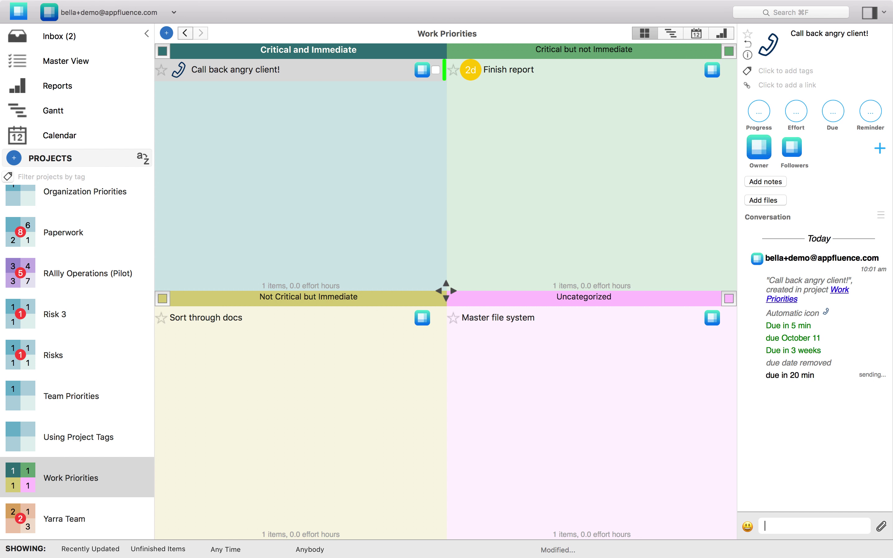
- Change the angry-client item's due date by posting the comment "Due in 3 weeks"
type("Due in 3 we")
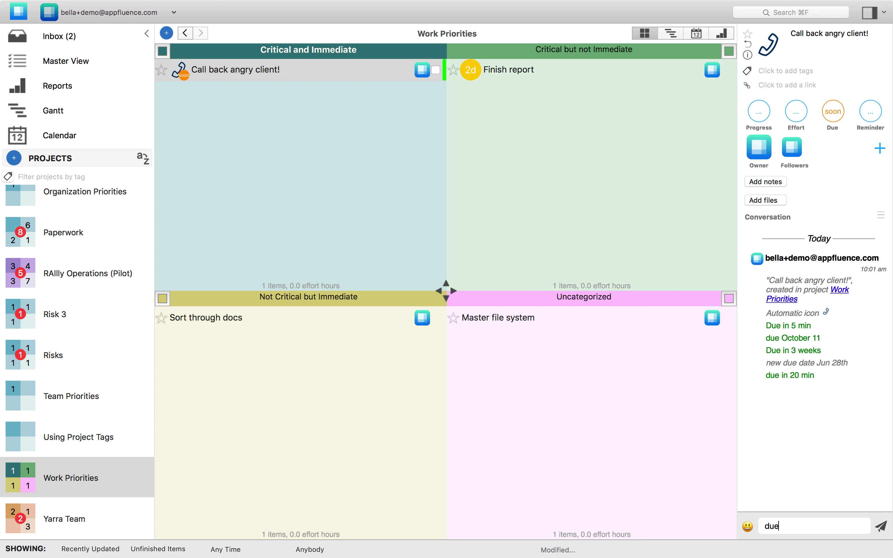
type("eks")
key("Return")
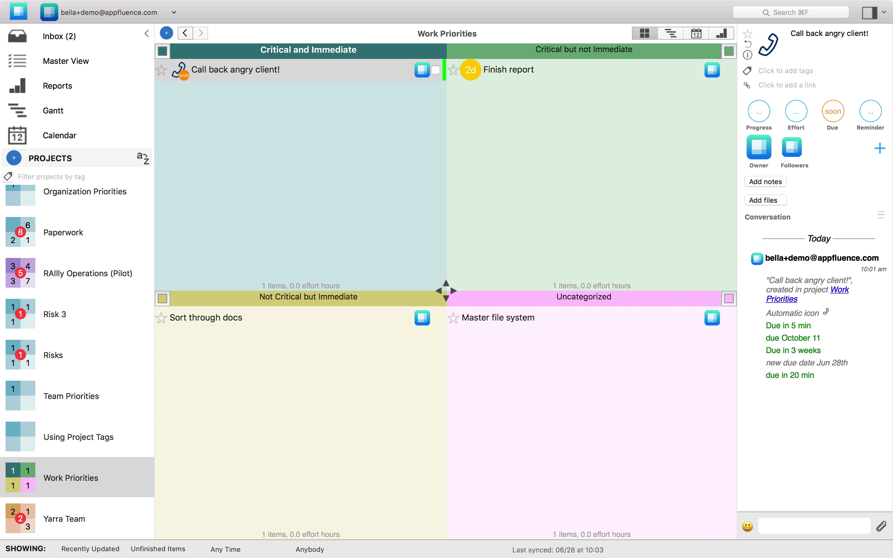
- Change the angry-client item's due date by posting the comment "due June 30"
type("due ")
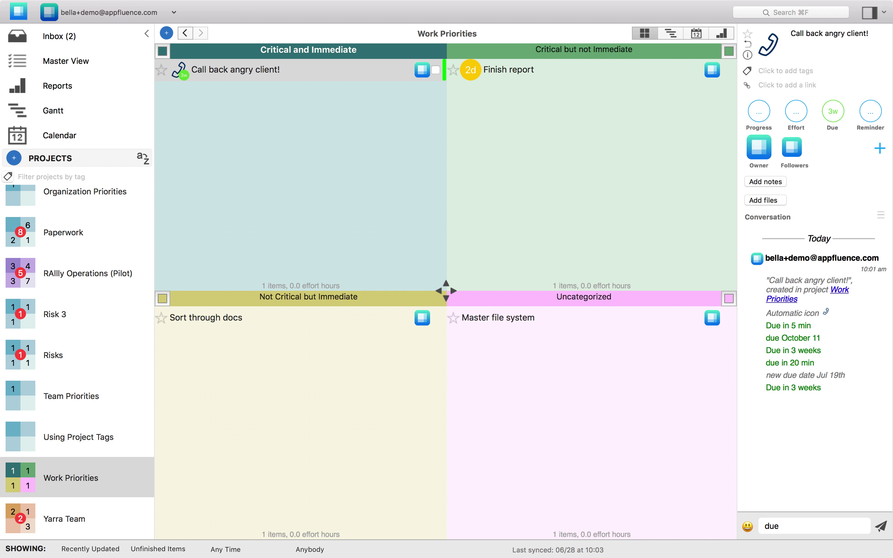
type("June 30")
key("Return")
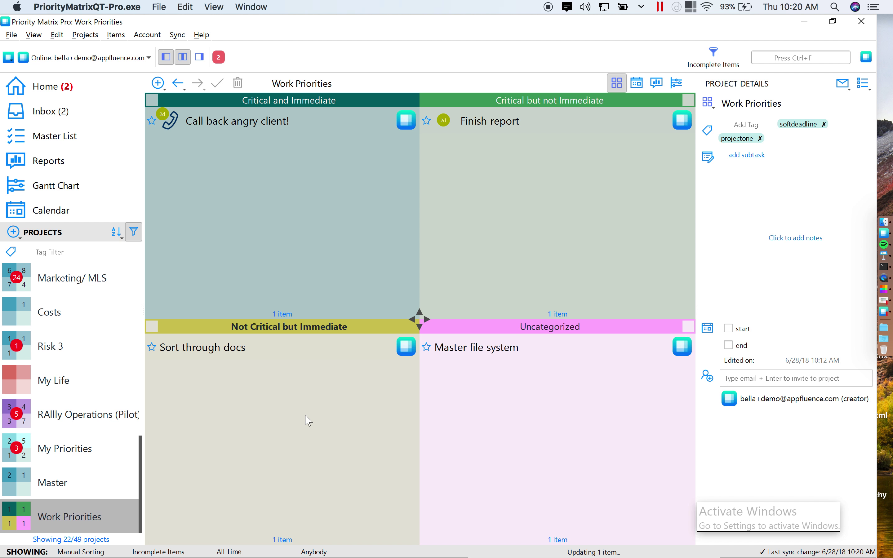
- Give the "Sort through docs" item a due date of July 19, 2018
left_click(245, 349)
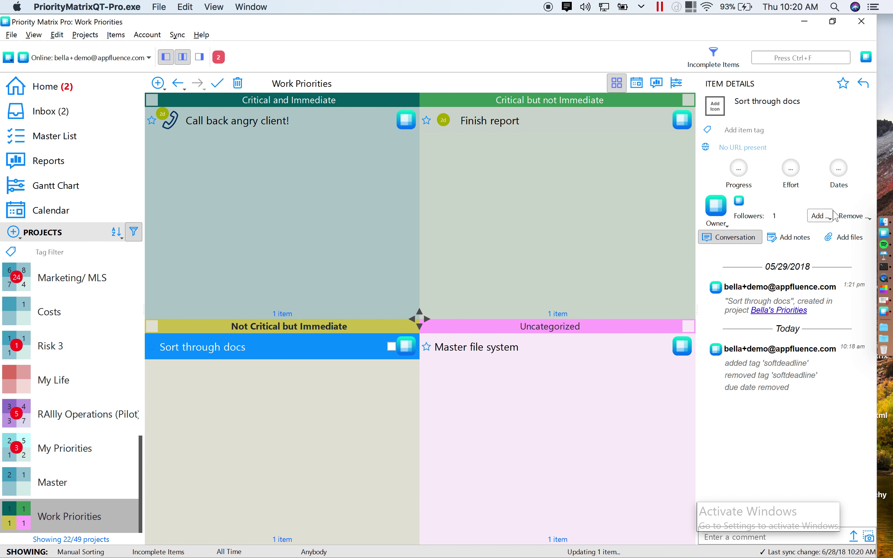
left_click(843, 174)
left_click(808, 237)
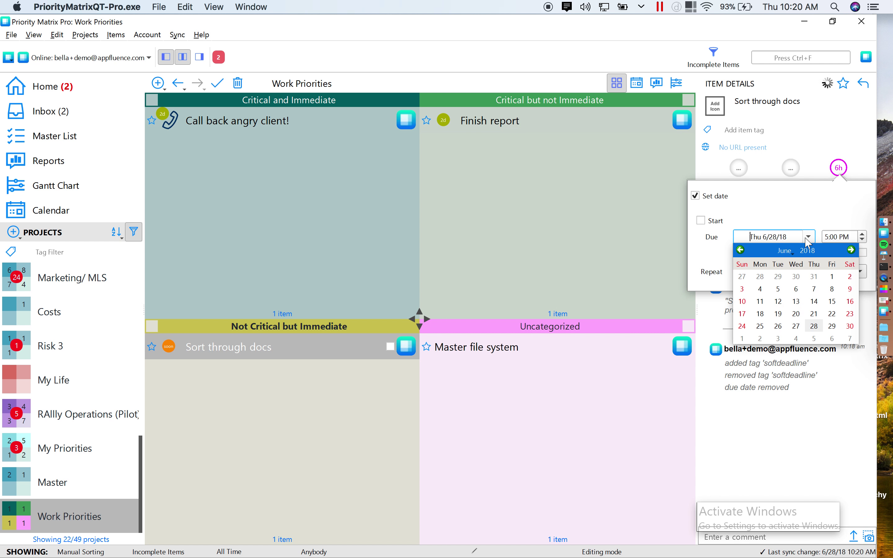
left_click(852, 250)
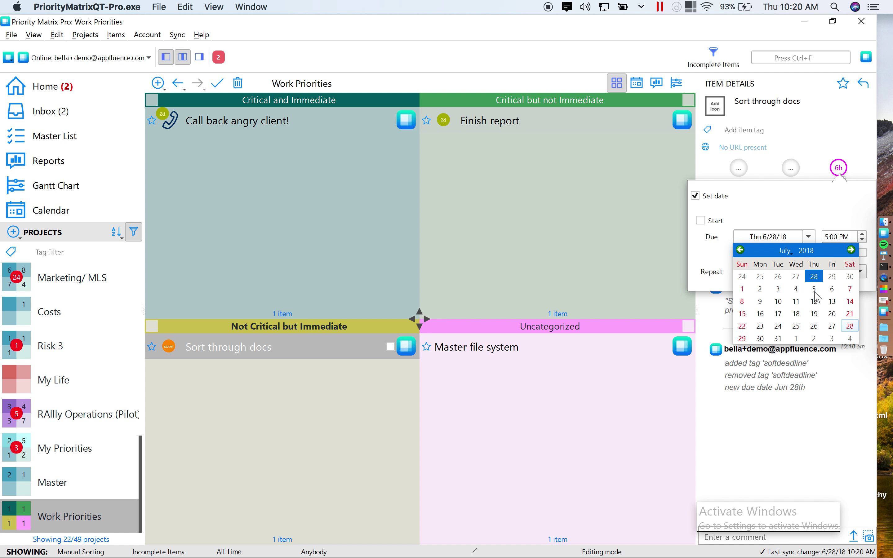
left_click(813, 314)
left_click(543, 205)
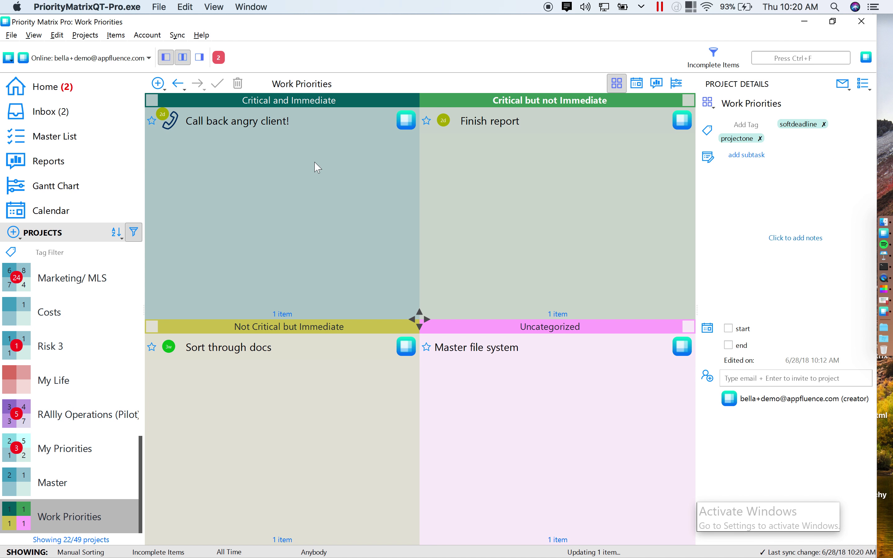
- Add the existing tag "harddeadline" to the "Call back angry client!" item
left_click(301, 125)
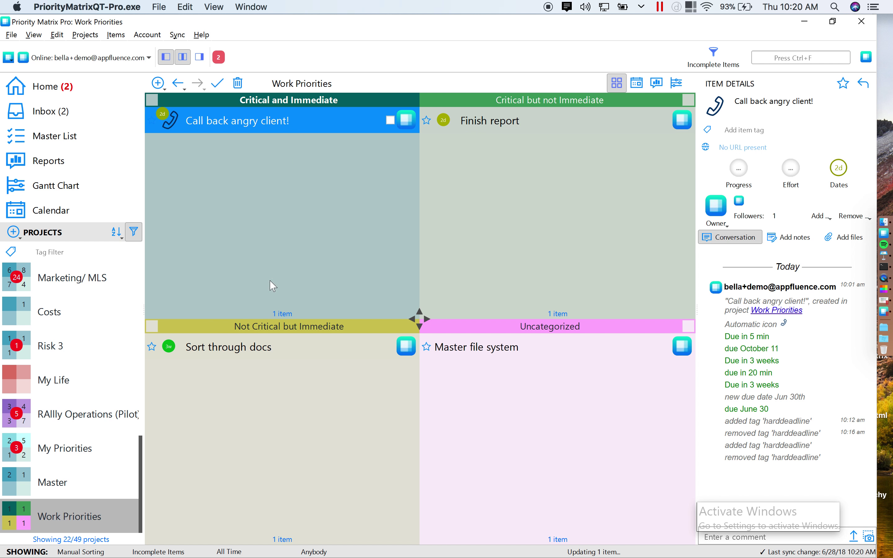
left_click(750, 131)
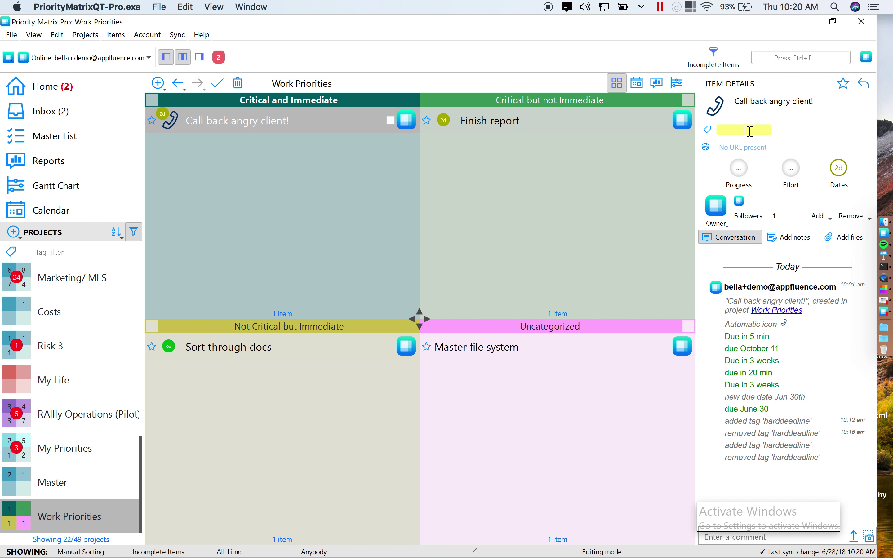
type("hard")
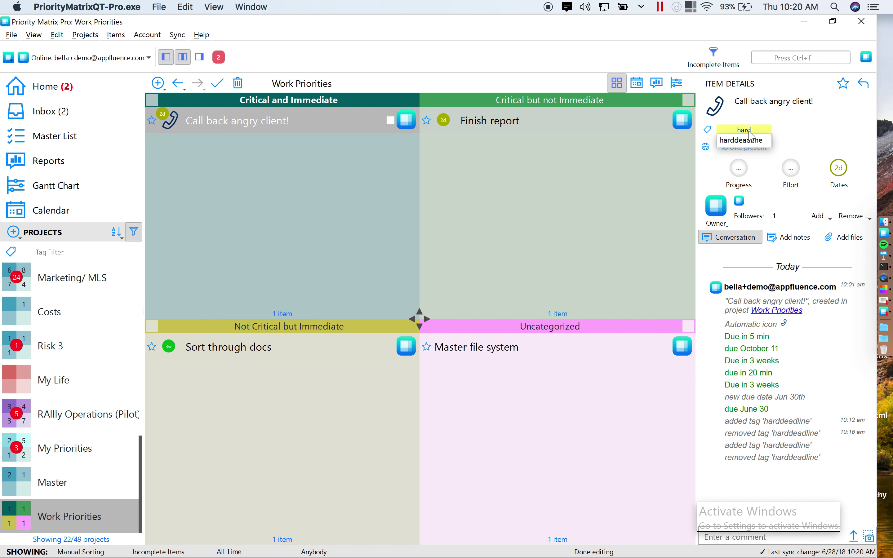
key("Down")
key("Return")
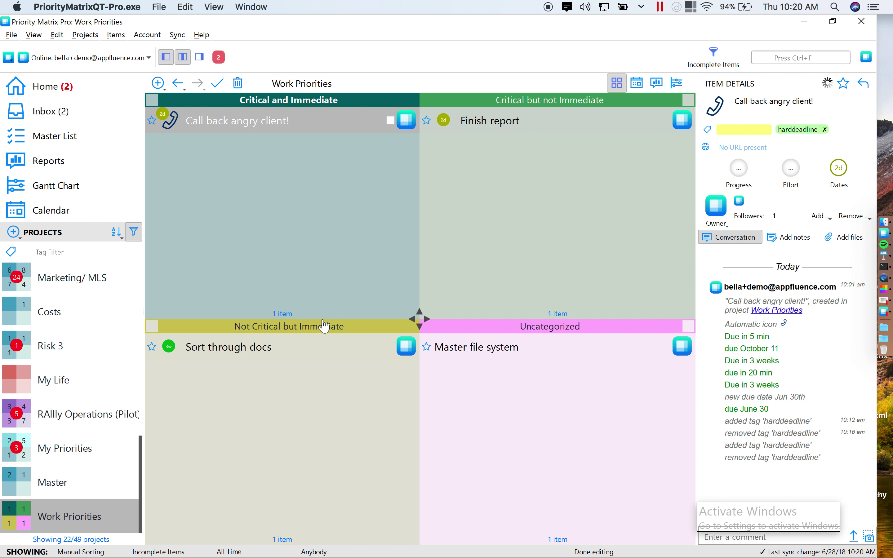
- Add the existing tag "softdeadline" to the "Sort through docs" item
left_click(275, 350)
left_click(746, 129)
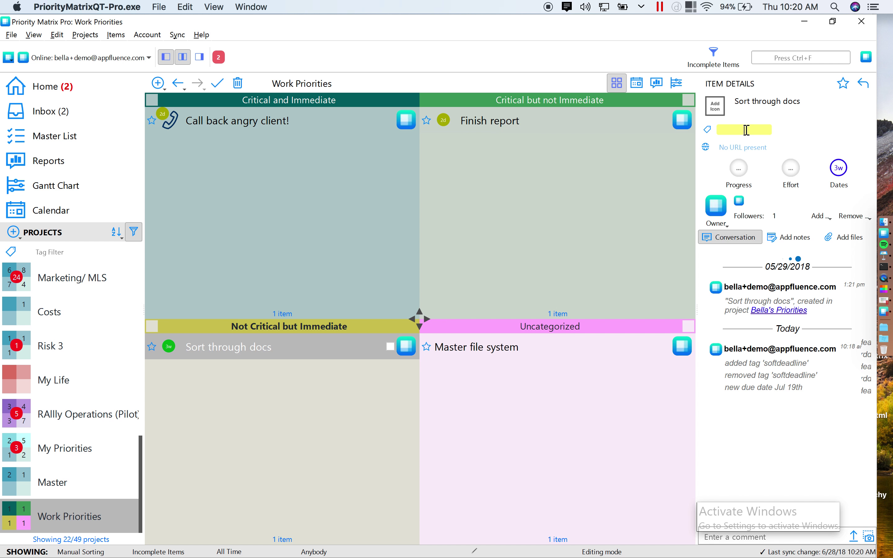
type("soft")
left_click(744, 139)
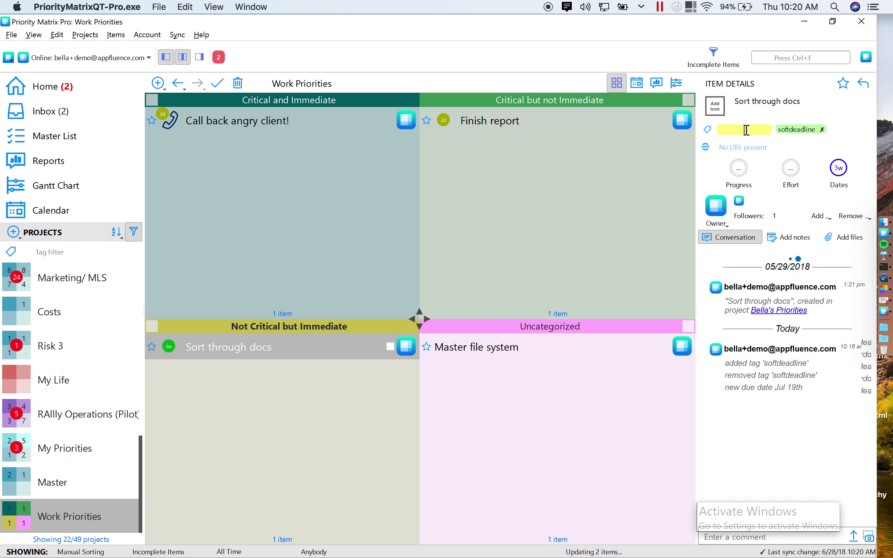
- Filter the project's items by the "softdeadline" item tag
left_click(722, 65)
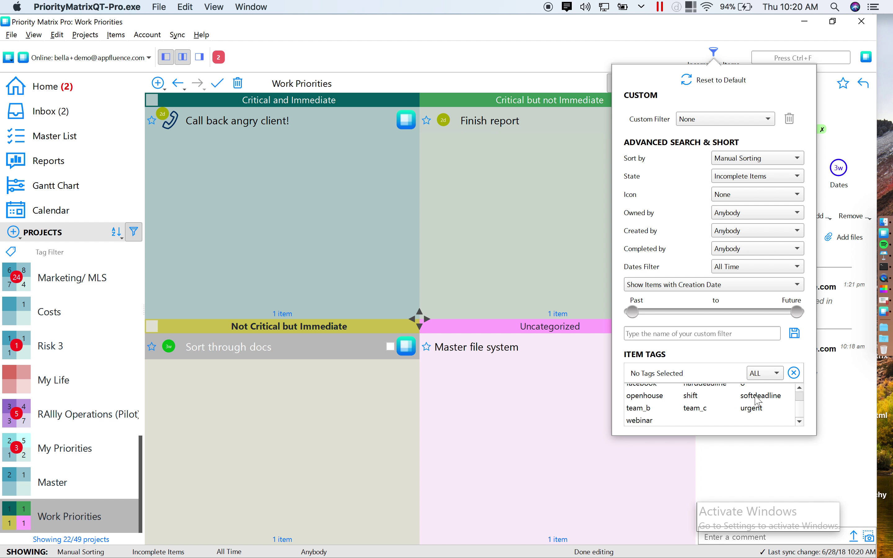
left_click(759, 396)
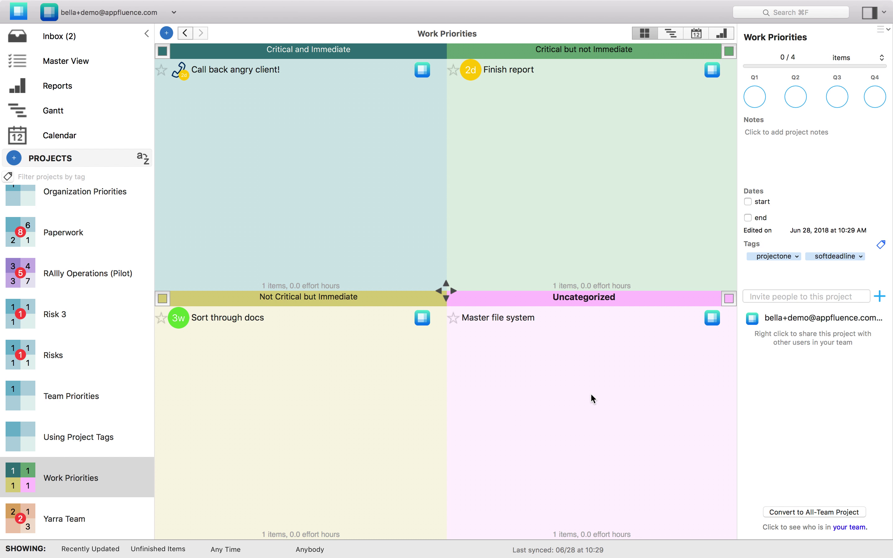
- Give the "Master file system" item a start date of 6/28/2018, 4:00 PM and a due date of 7/28/2018, 5:00 PM
left_click(600, 318)
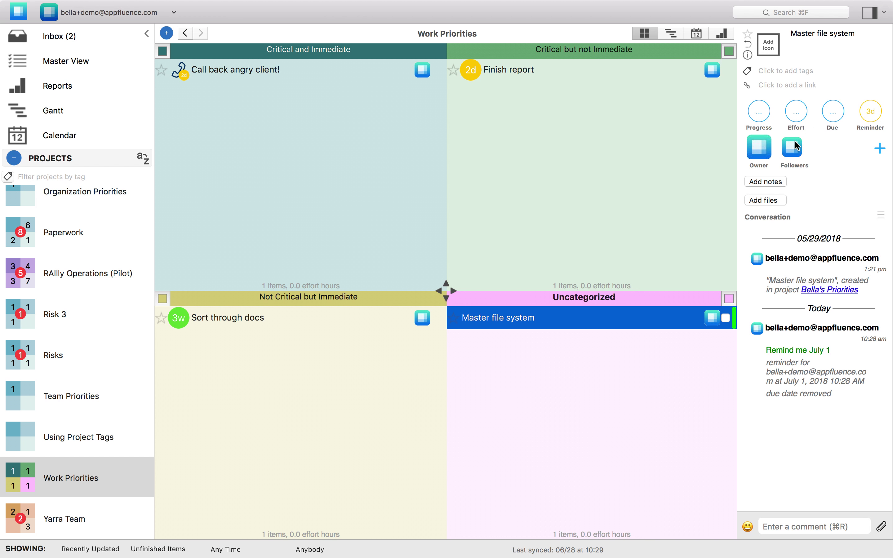
left_click(834, 112)
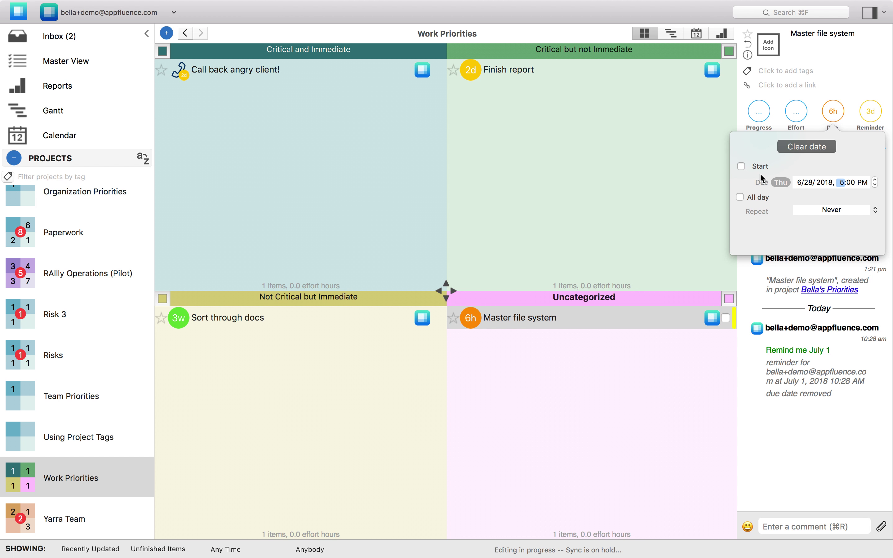
left_click(742, 166)
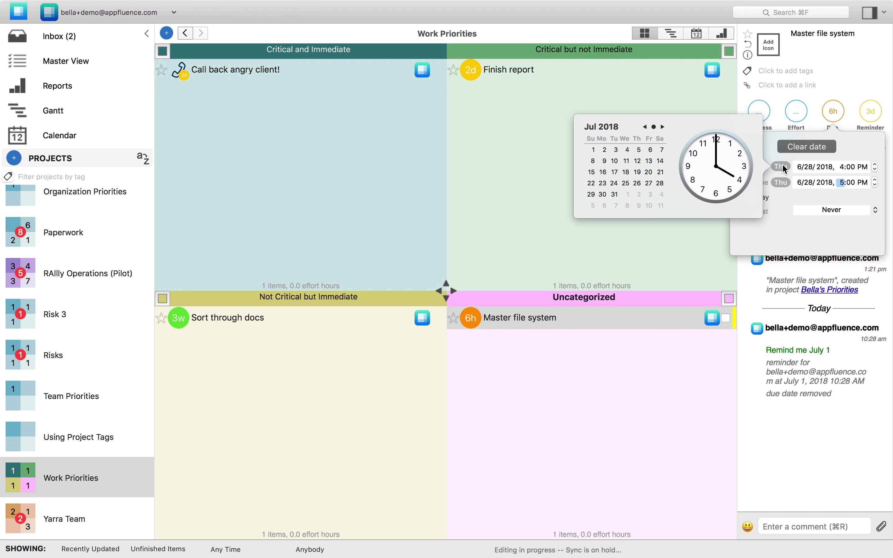
left_click(784, 182)
left_click(782, 182)
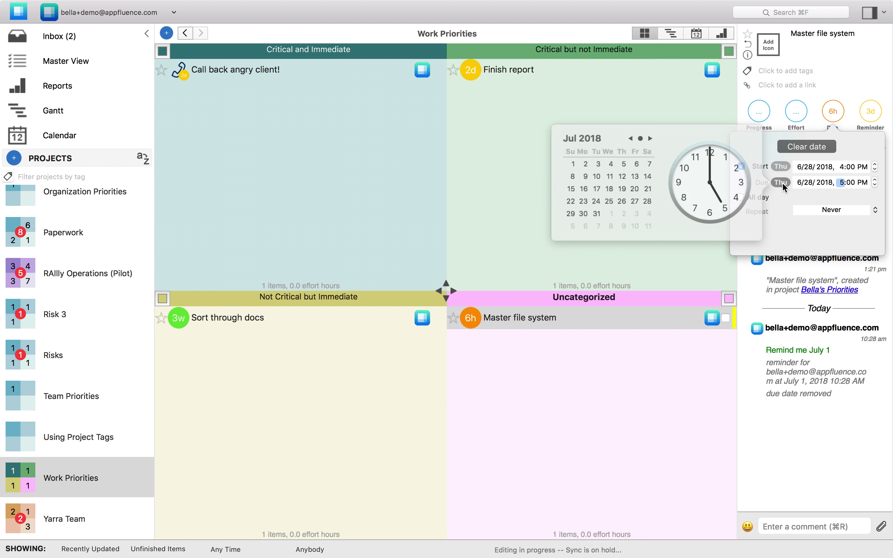
left_click(659, 199)
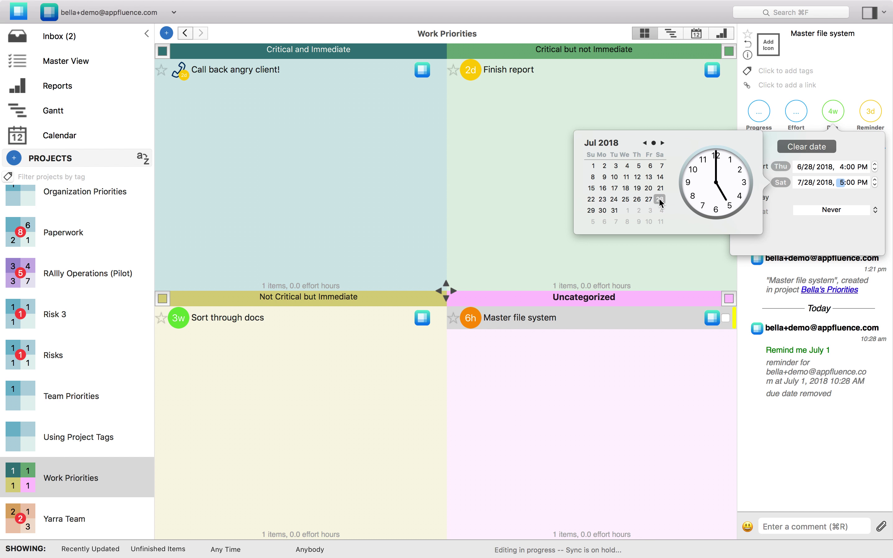
left_click(626, 429)
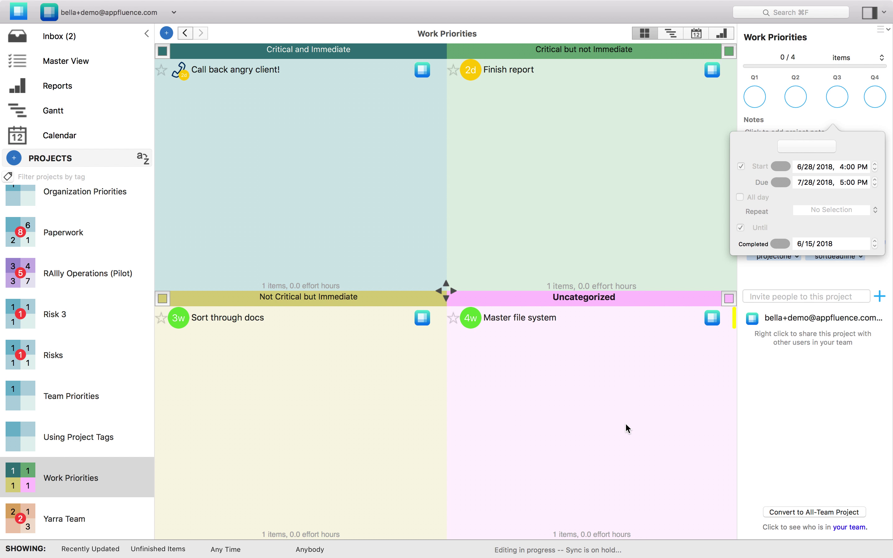
- Remove the start date from the "Master file system" item, keeping only its due date
left_click(615, 326)
left_click(835, 112)
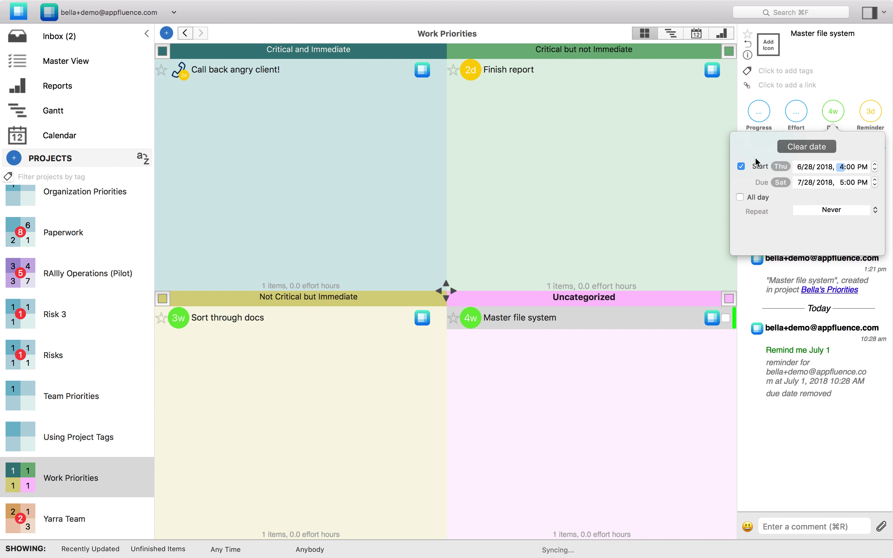
left_click(741, 166)
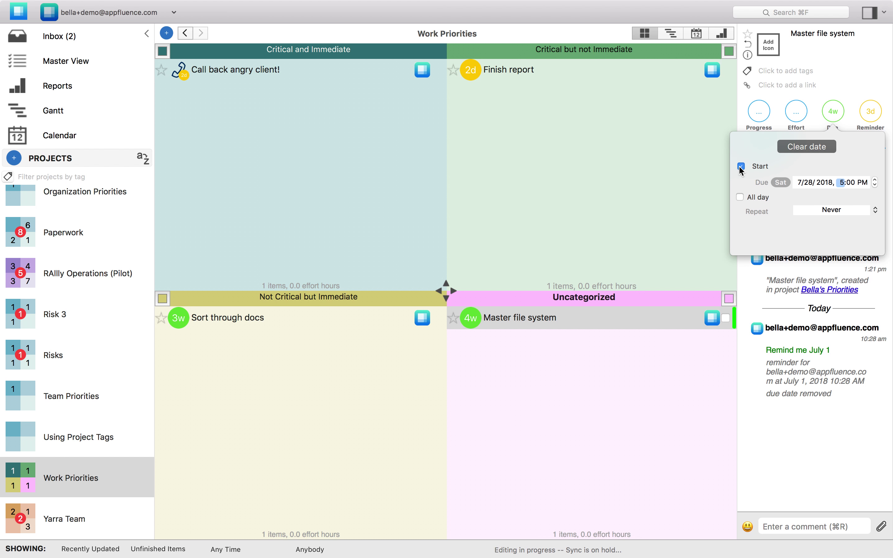
left_click(697, 396)
- Set the "Master file system" item's due date with the comment "due July 7"
left_click(580, 313)
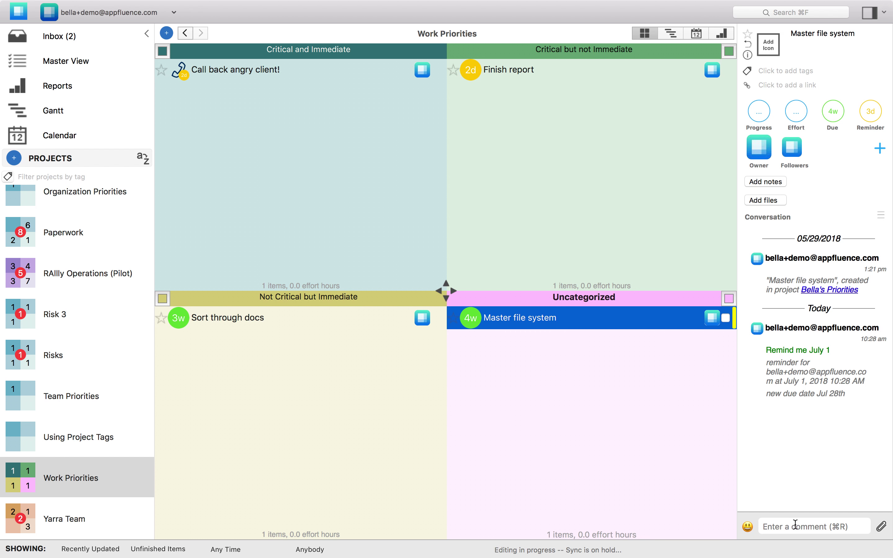
left_click(783, 526)
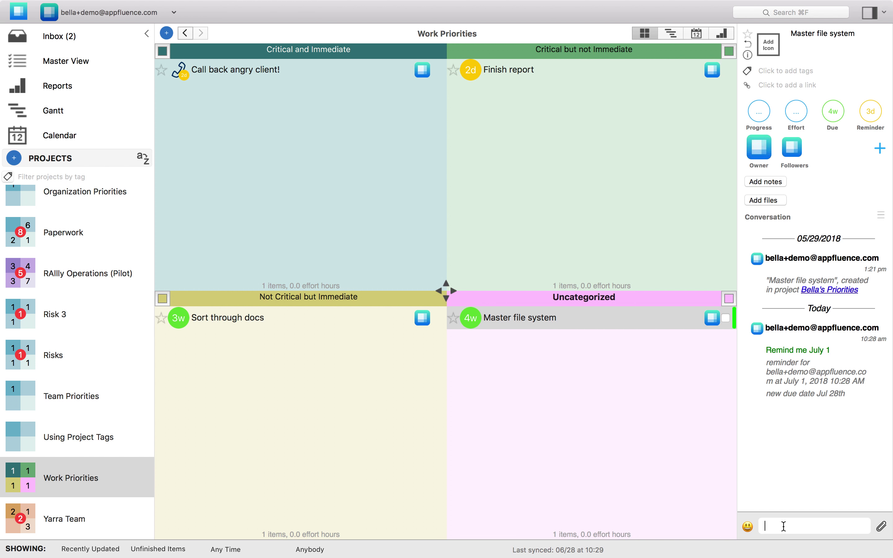
type("due July 7")
key("Return")
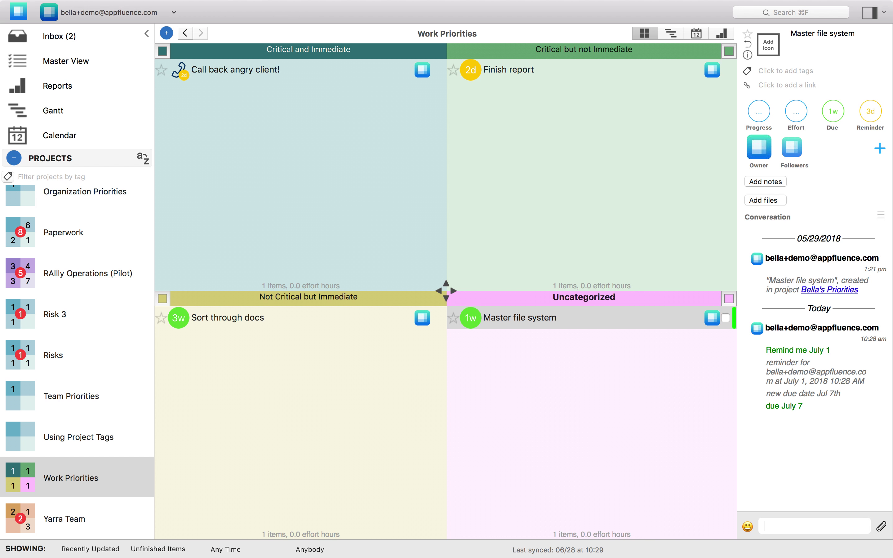
- Set a reminder on the "Master file system" item with the comment "Remind me July 2"
type("Remind me July ")
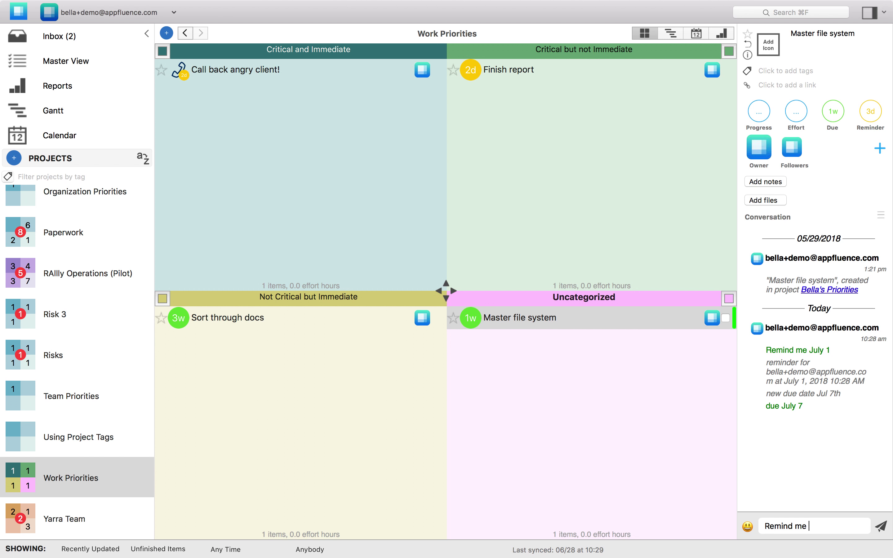
type("2")
key("Return")
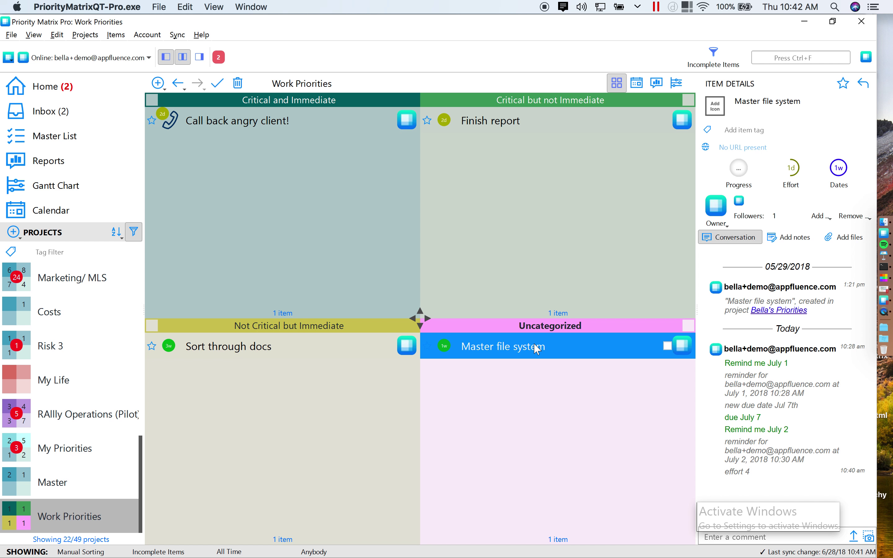
- Check the "Master file system" item's start and due dates, and view its span across June and July 2018 on the project calendar
left_click(839, 168)
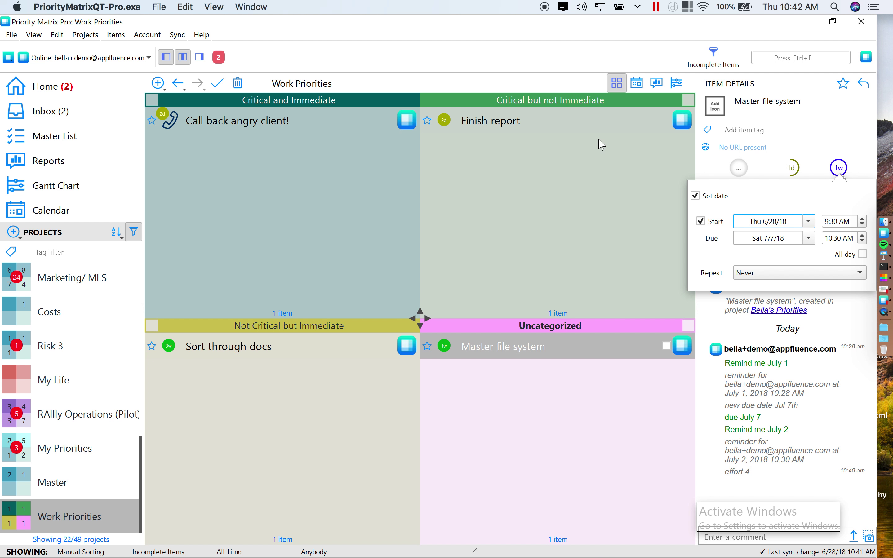
left_click(637, 82)
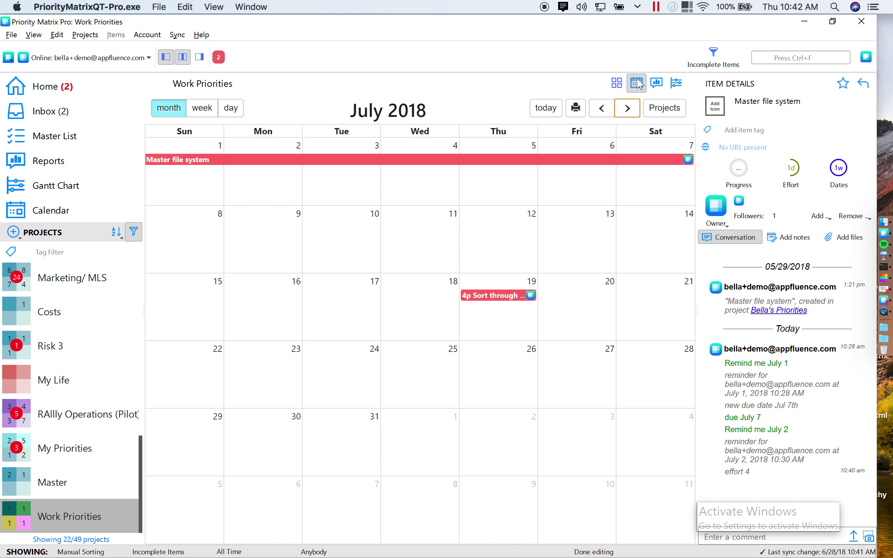
left_click(601, 108)
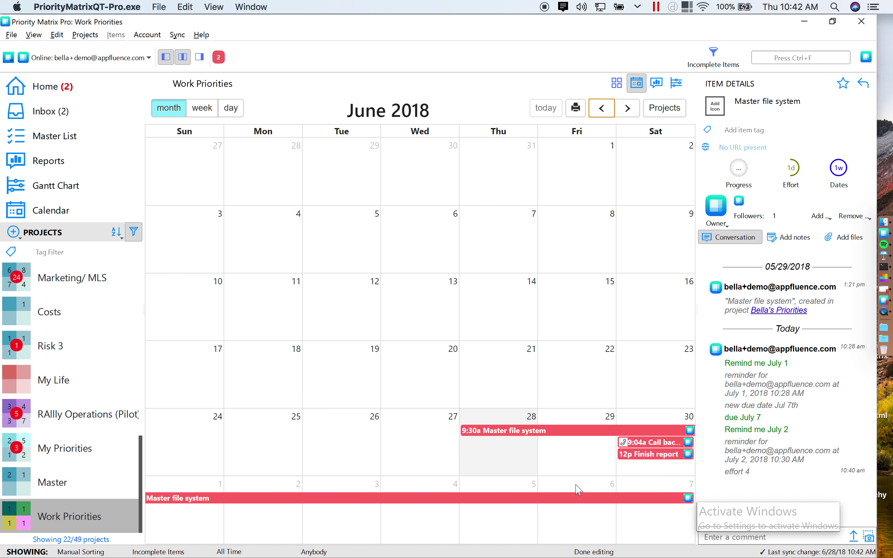
left_click(623, 105)
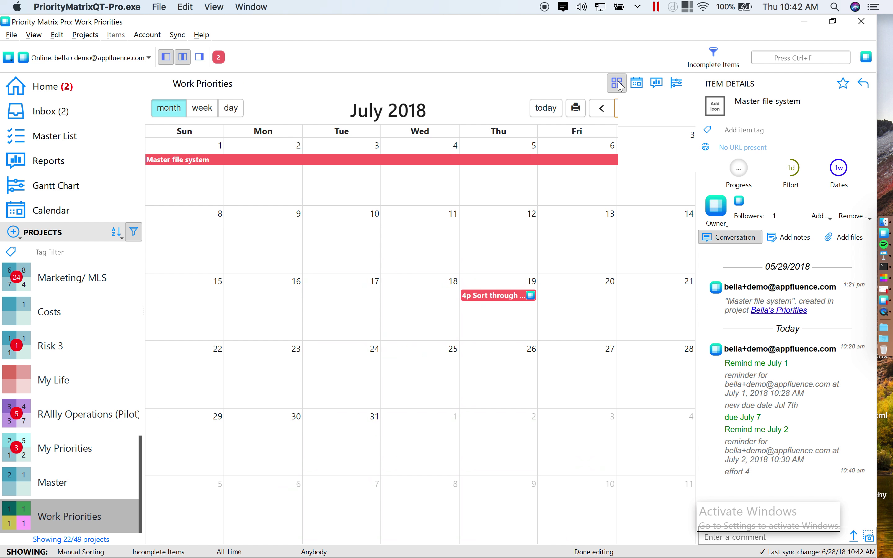
left_click(619, 85)
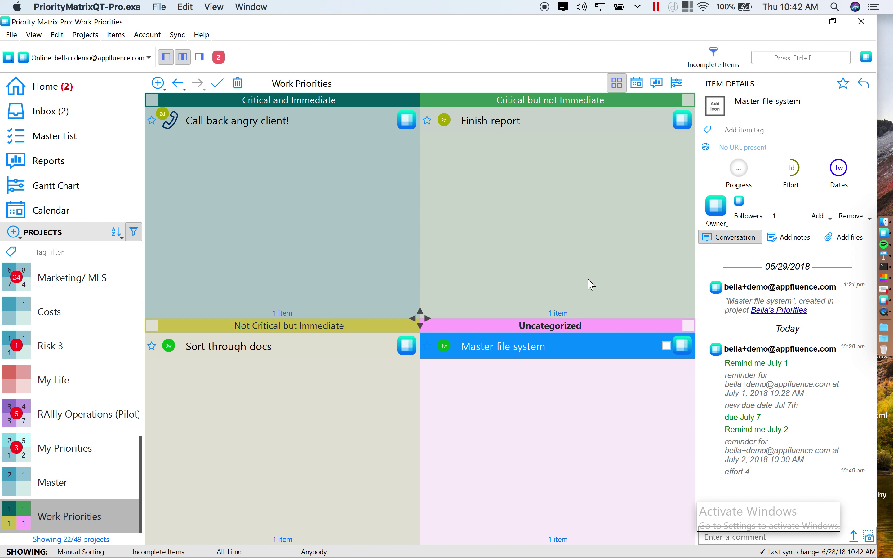
- Set the "Master file system" item's effort to one month, and override it by posting the comment "effort 24 min"
left_click(793, 169)
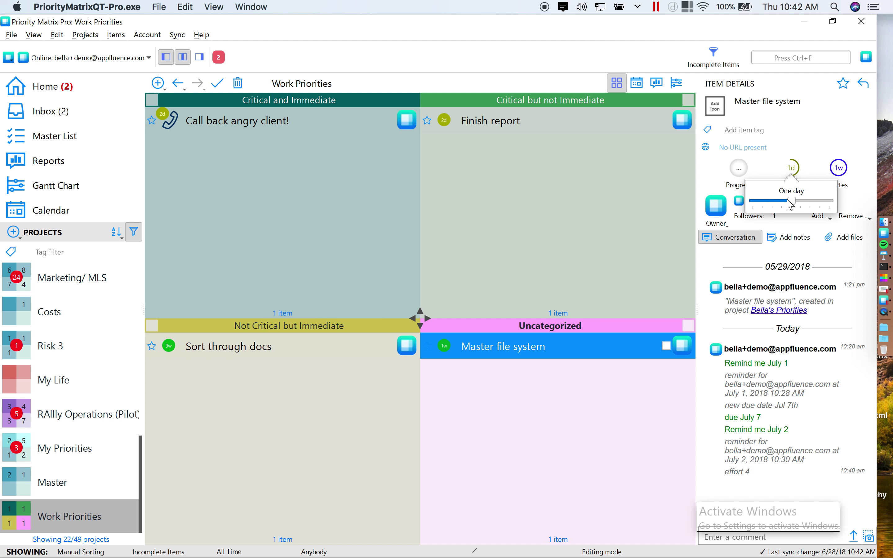
left_click_drag(792, 201, 847, 209)
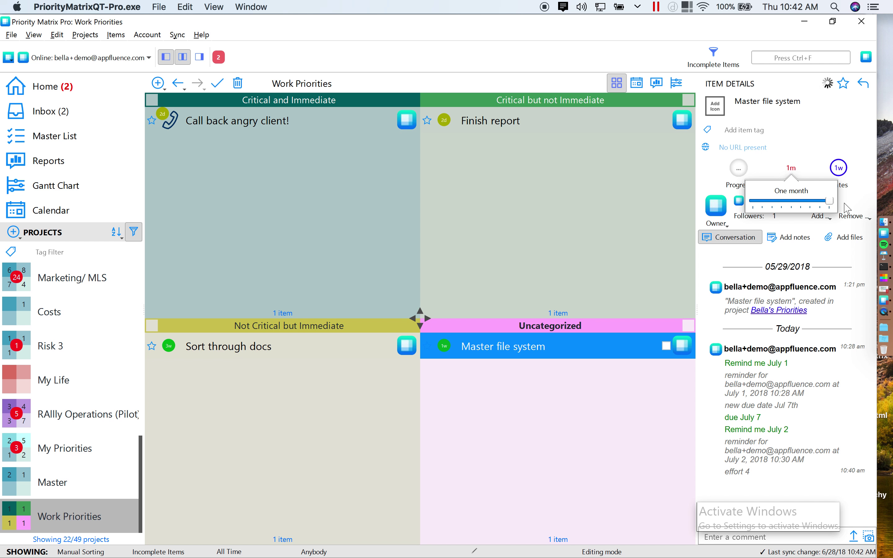
left_click(730, 536)
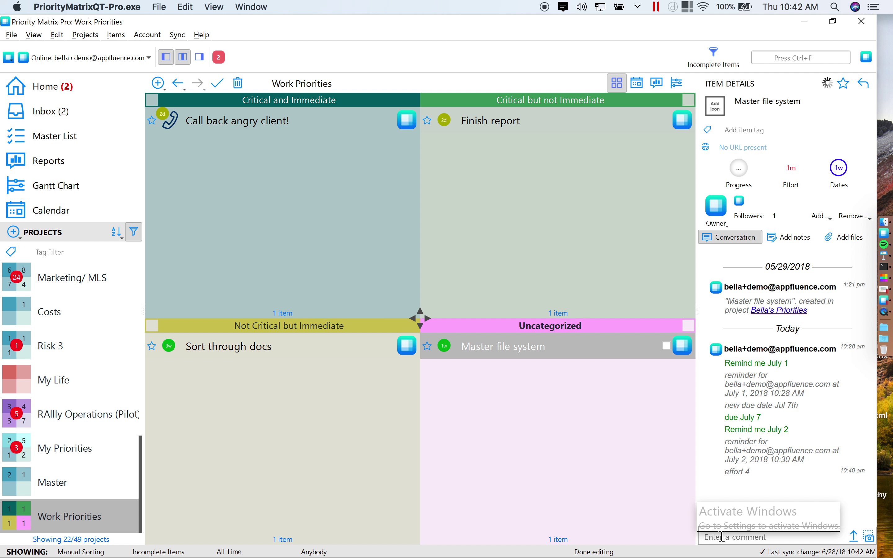
type("effort")
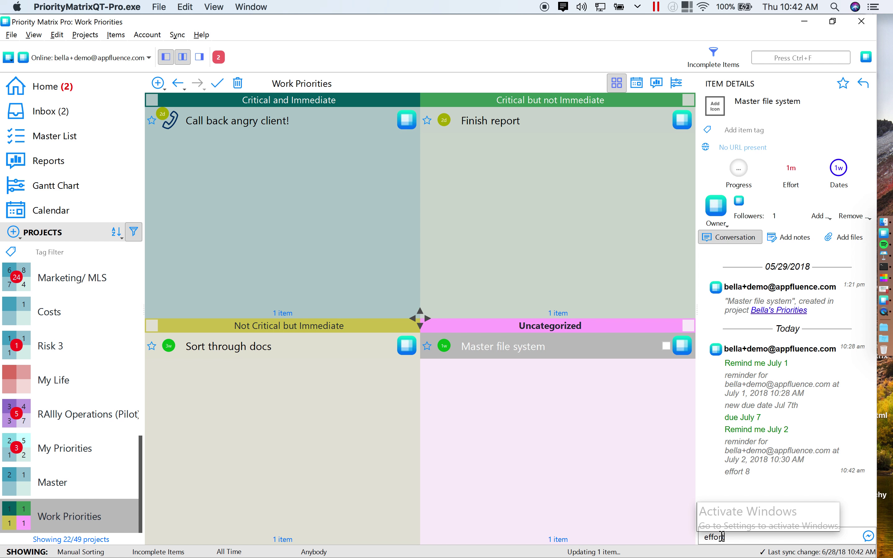
type(" 24 min")
key("Return")
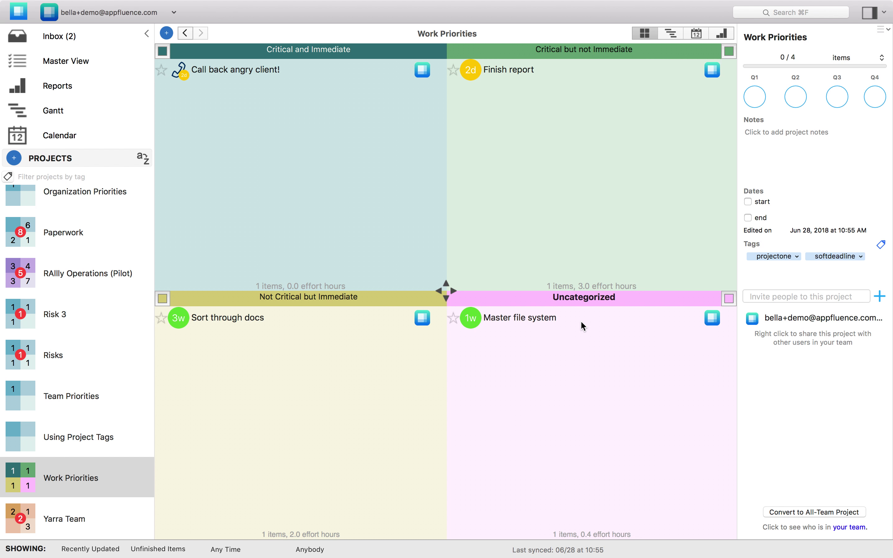
- Set the "Master file system" item's effort by posting the comment "Effort 2 hours" in its conversation
left_click(581, 327)
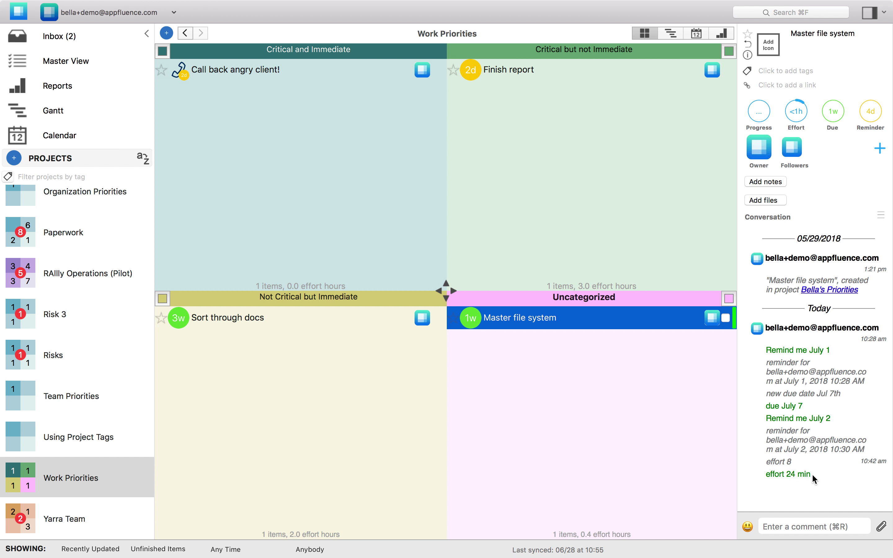
left_click(782, 528)
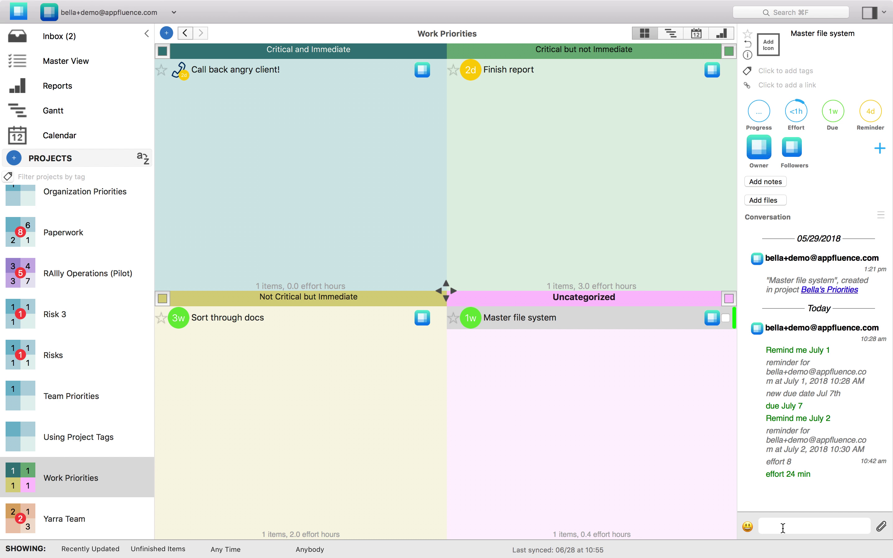
type("Effort 2 hours")
key("Return")
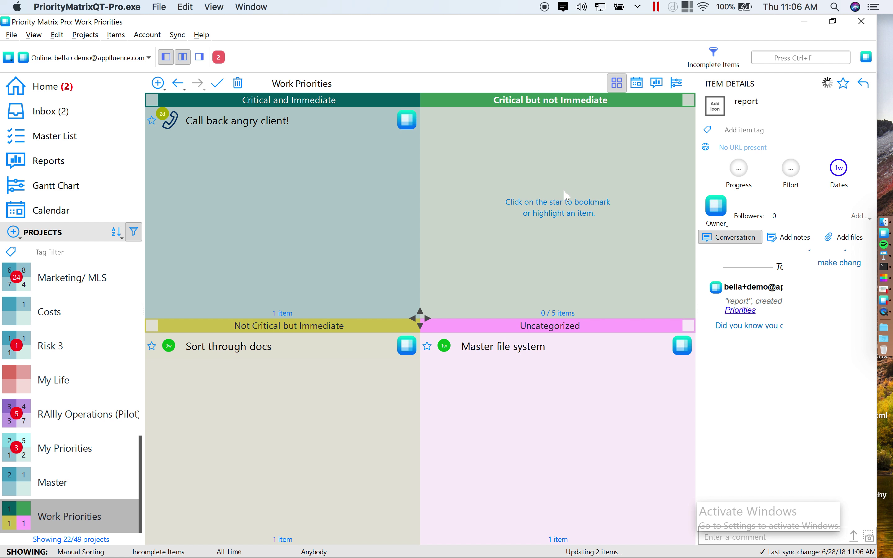
- Add a new item in the Critical but not Immediate quadrant and begin its name with "re"
double_click(523, 131)
type("re")
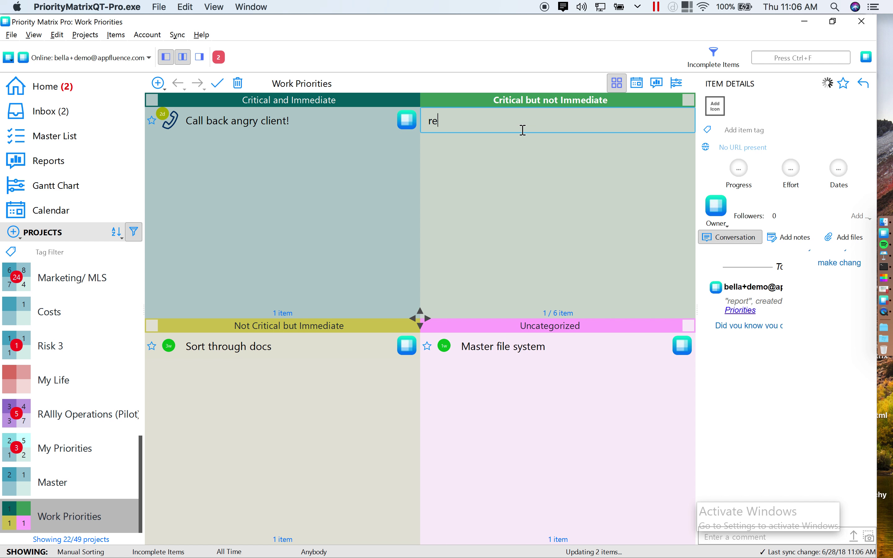